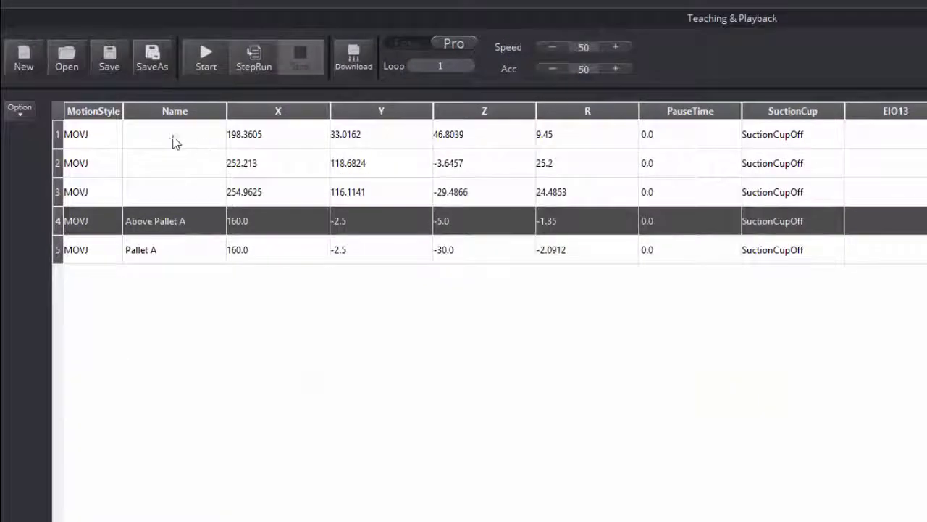
# Run the arm to the first point alone and name that point Home.
pyautogui.click(107, 147)
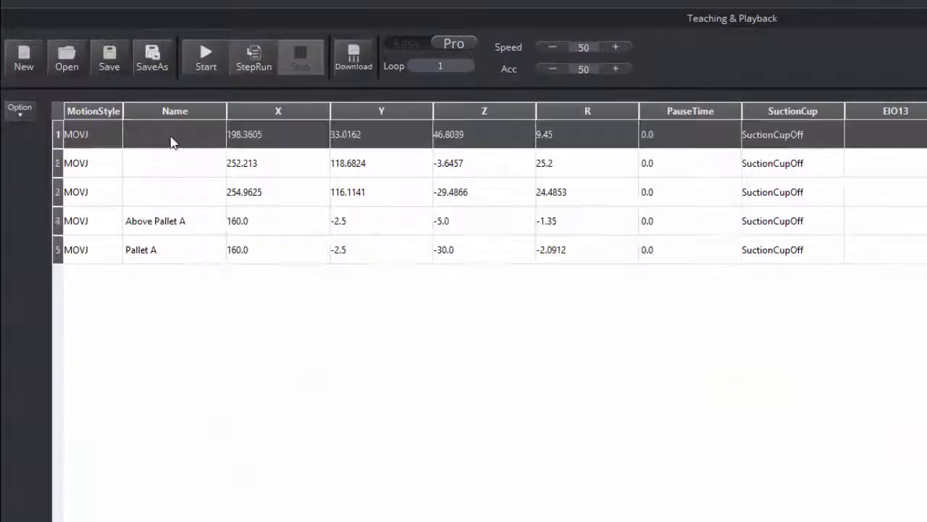
pyautogui.rightClick(171, 142)
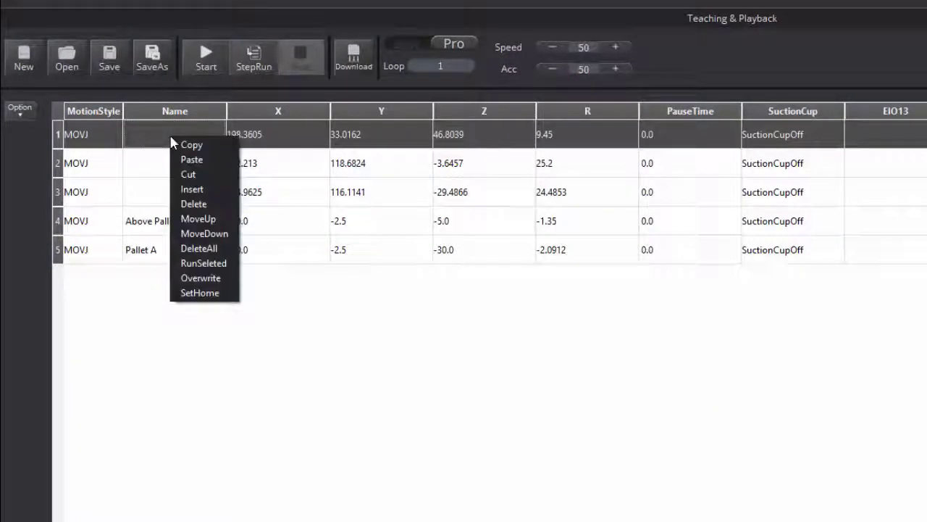
pyautogui.click(192, 263)
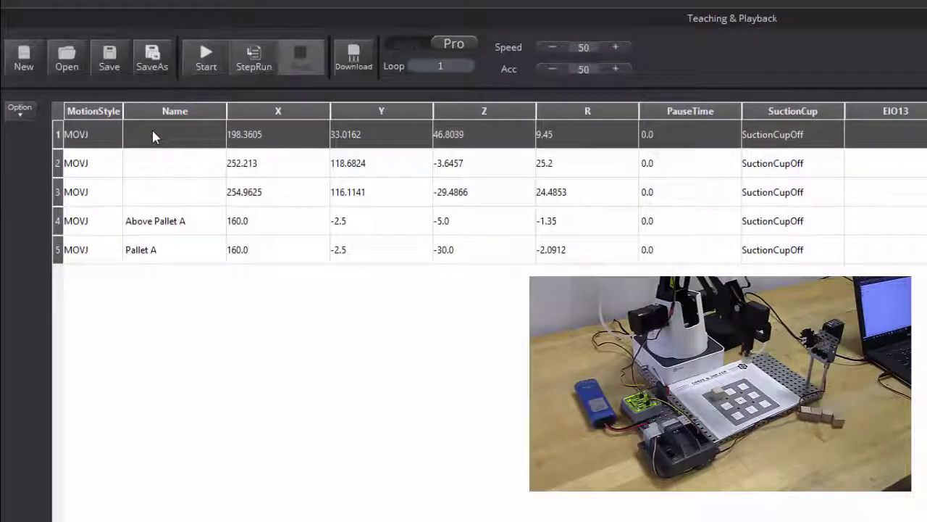
pyautogui.doubleClick(153, 136)
pyautogui.write('Home')
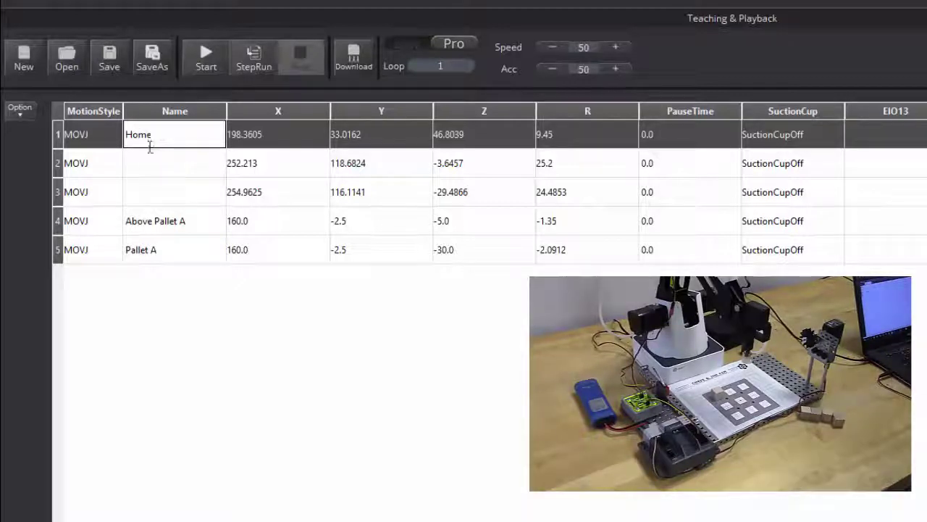
pyautogui.click(143, 168)
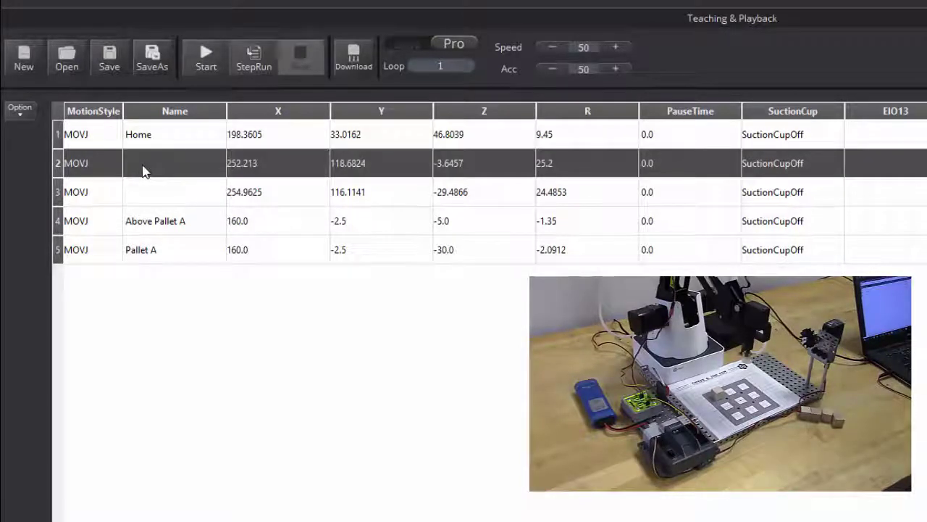
# Run the arm to the second point on its own with RunSeleted.
pyautogui.doubleClick(142, 169)
pyautogui.rightClick(144, 165)
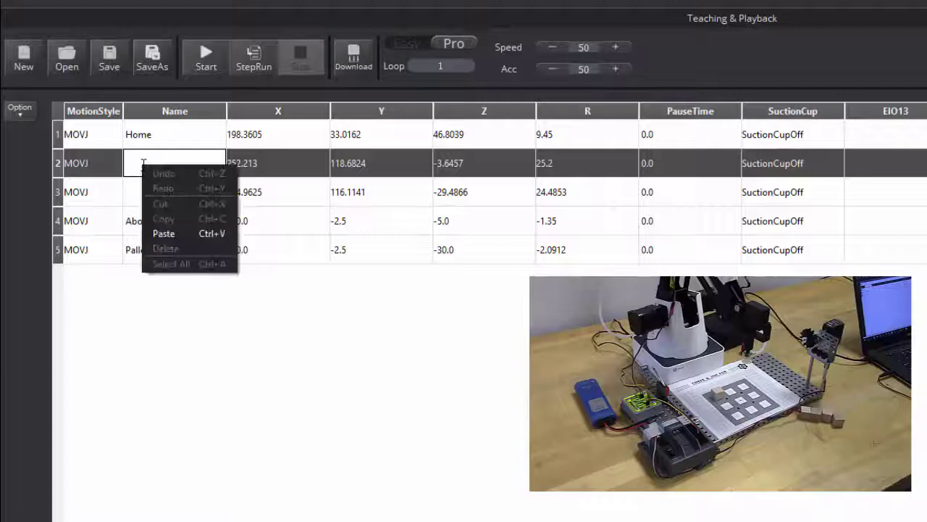
pyautogui.click(172, 260)
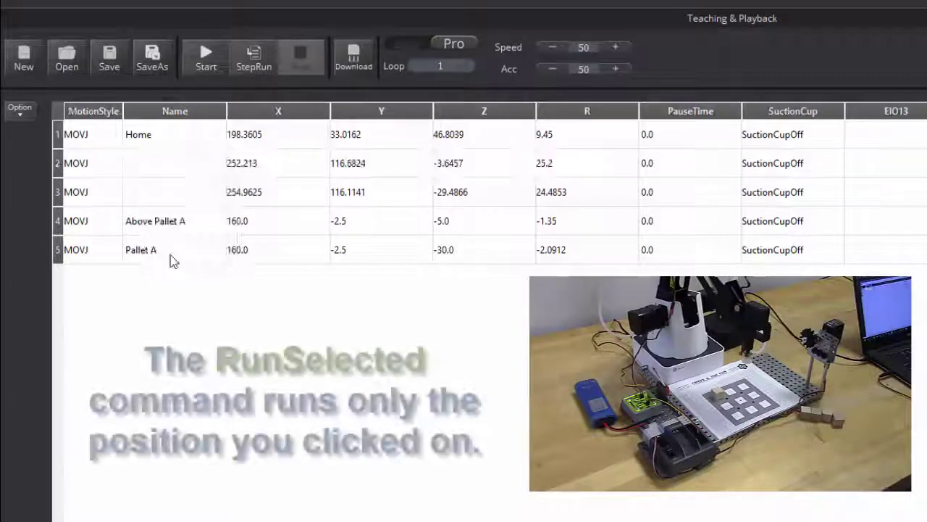
pyautogui.click(151, 163)
pyautogui.rightClick(150, 165)
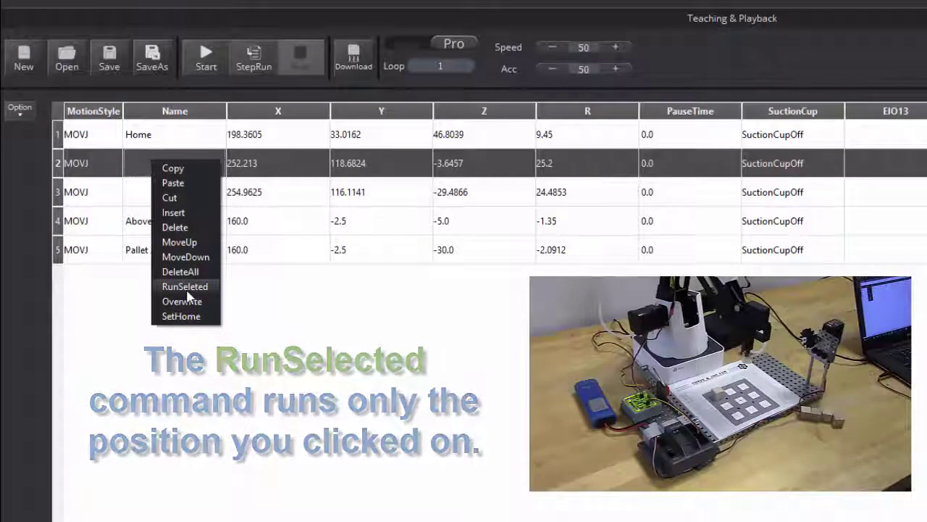
pyautogui.click(186, 290)
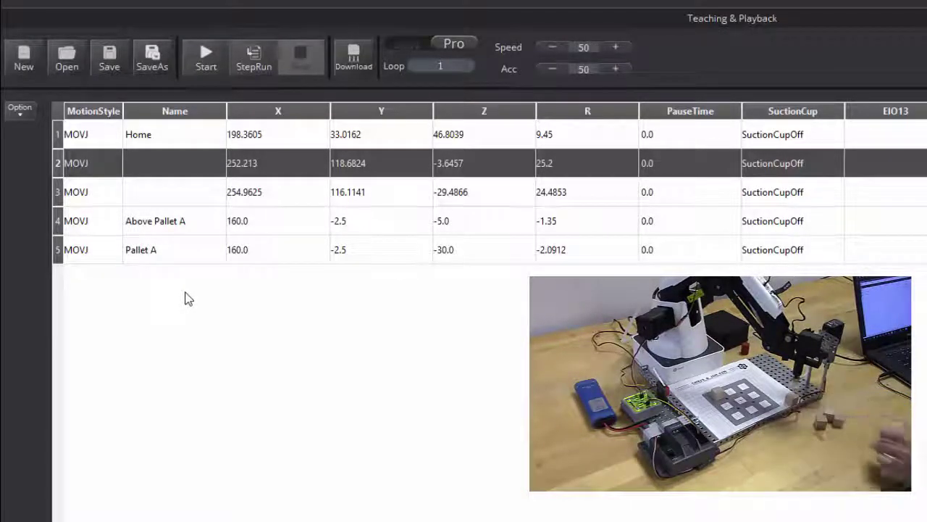
# Rename the second point to 'Above Pick'.
pyautogui.doubleClick(144, 169)
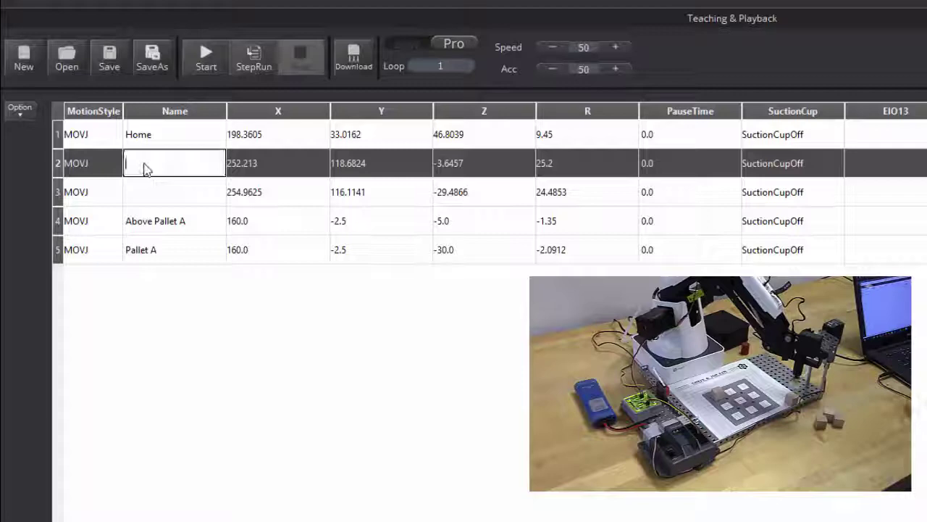
pyautogui.write('Above Pick')
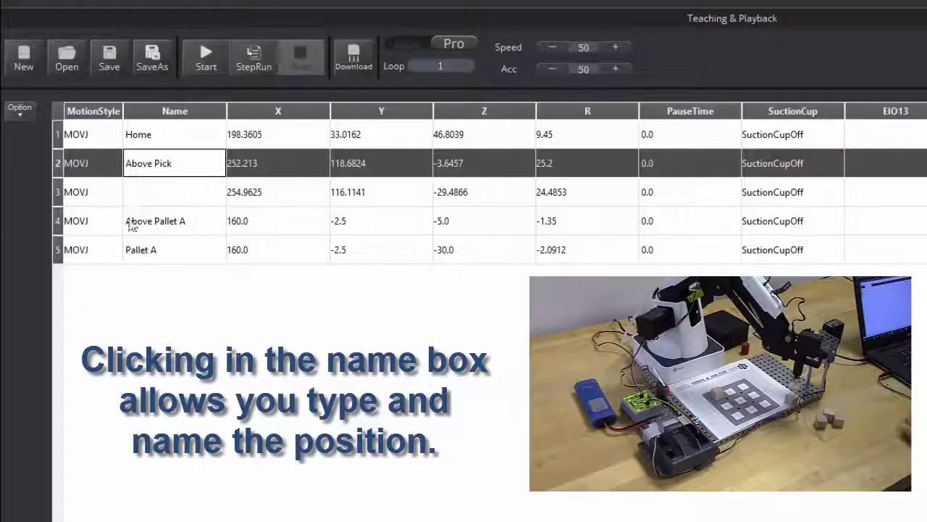
pyautogui.click(152, 208)
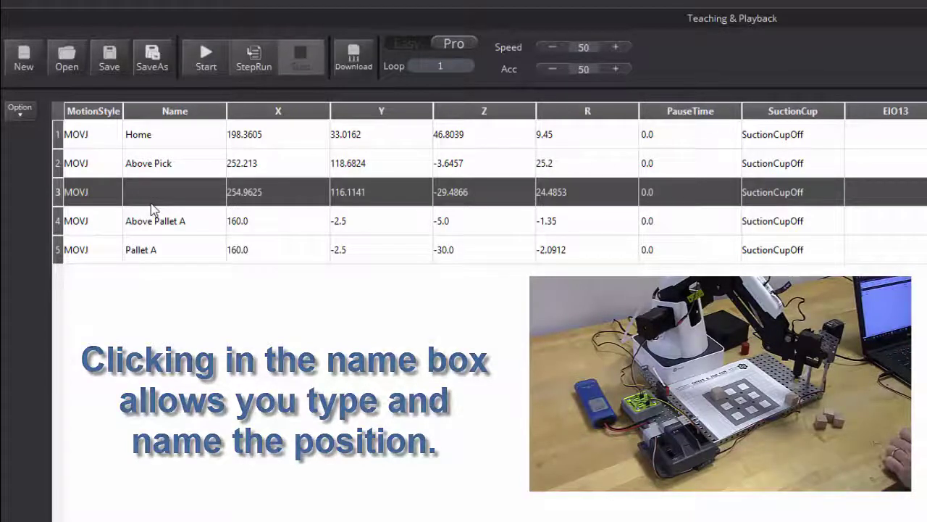
# Run the arm to the third point alone and name it Pick.
pyautogui.rightClick(151, 208)
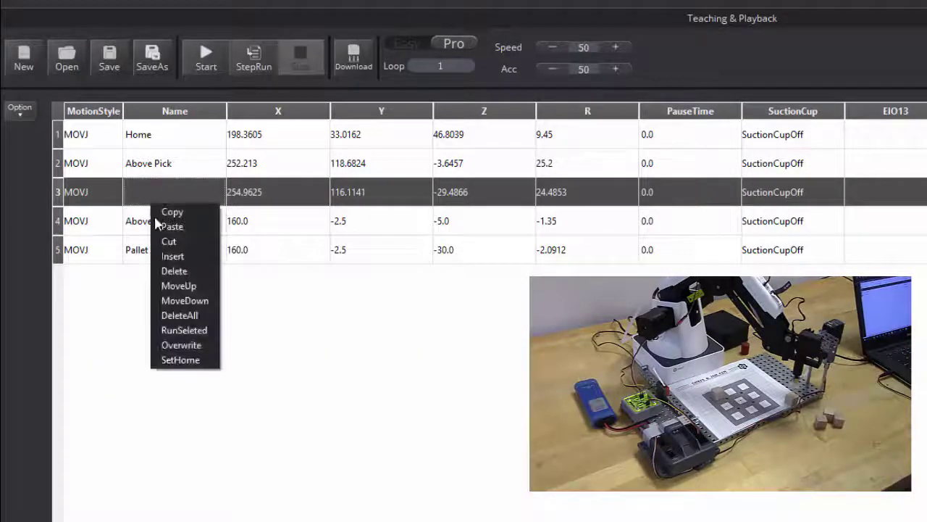
pyautogui.click(187, 330)
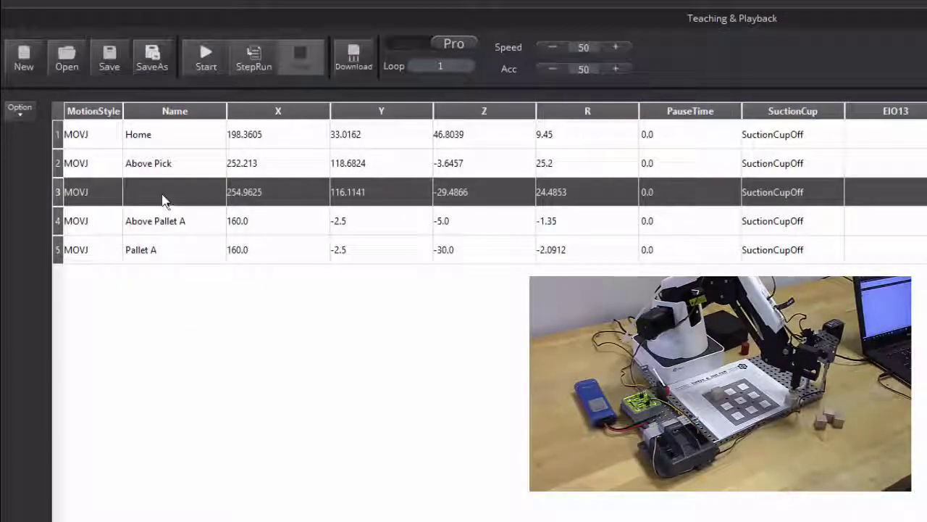
pyautogui.doubleClick(162, 197)
pyautogui.write('Pi')
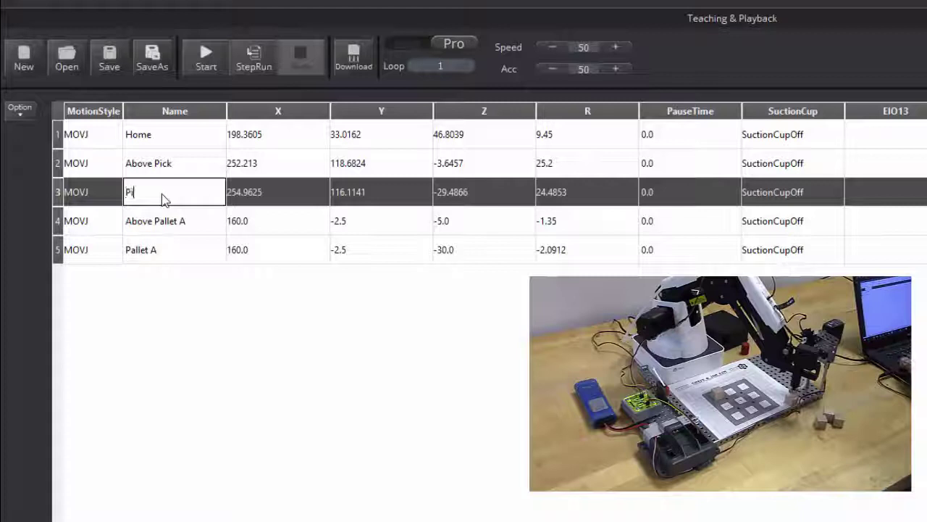
pyautogui.write('ck')
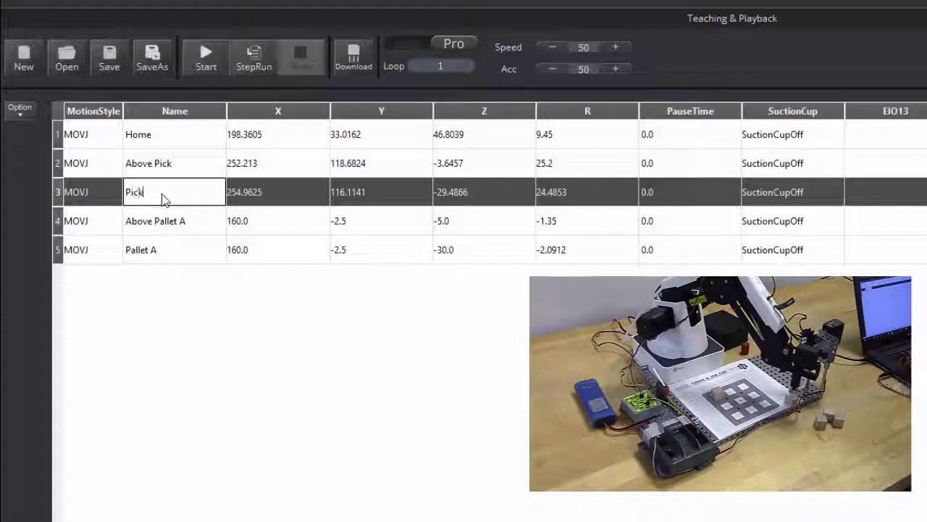
pyautogui.click(274, 127)
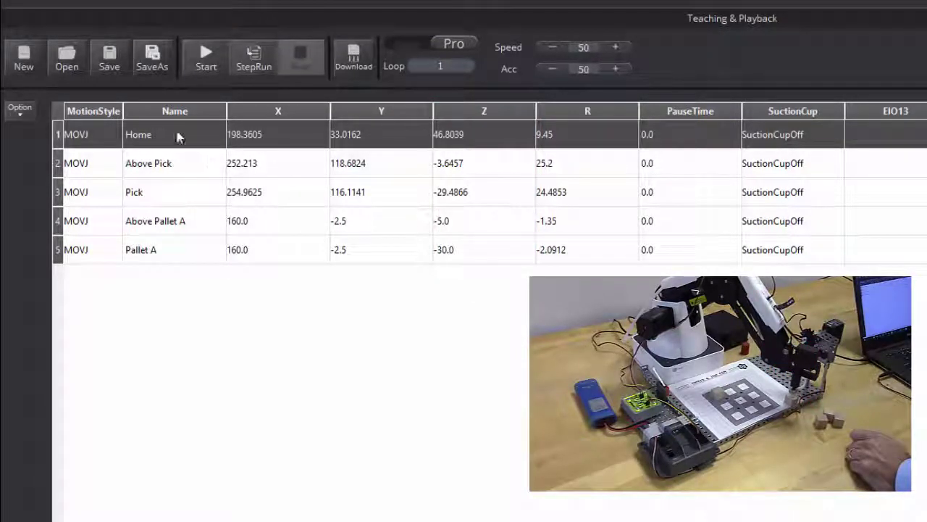
pyautogui.rightClick(267, 148)
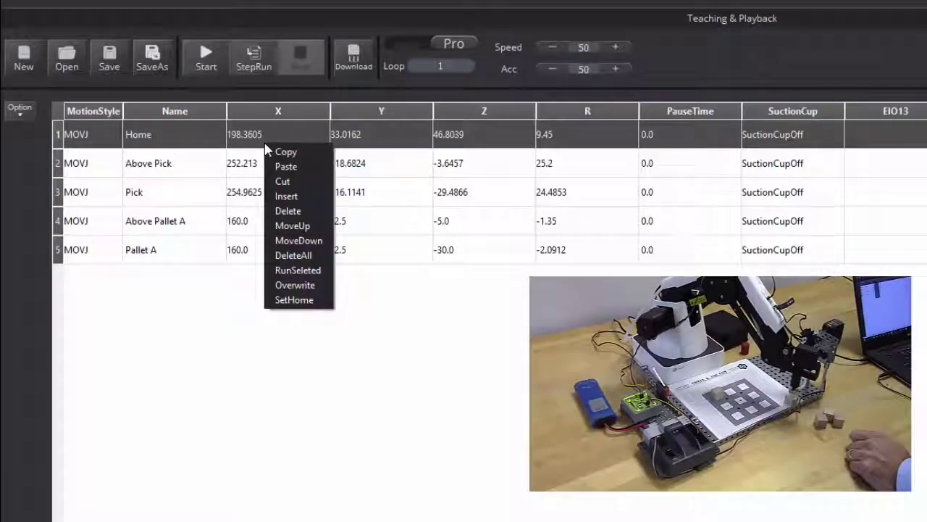
pyautogui.click(306, 273)
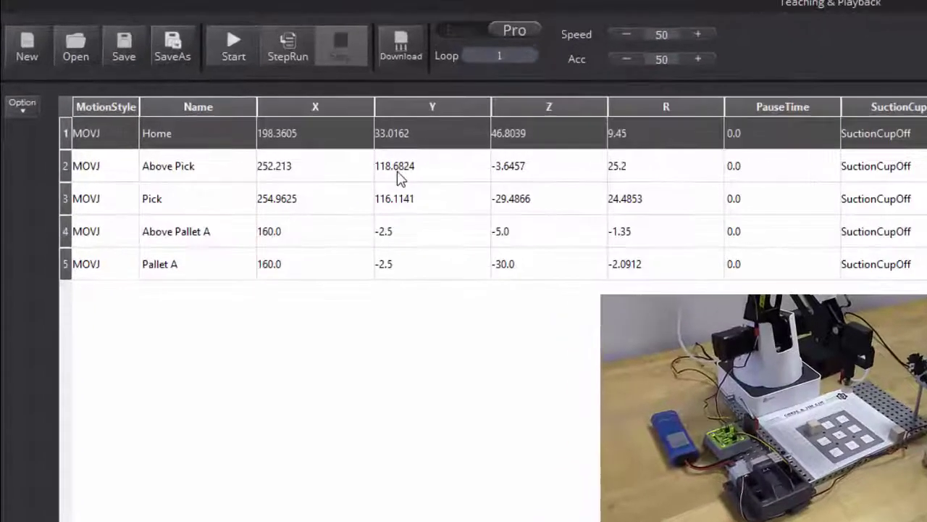
pyautogui.click(354, 169)
pyautogui.rightClick(349, 169)
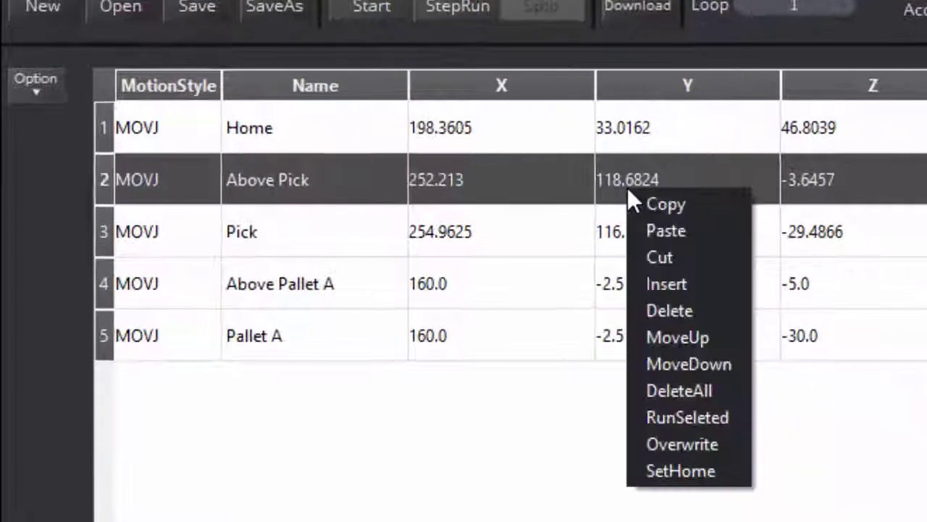
pyautogui.click(690, 417)
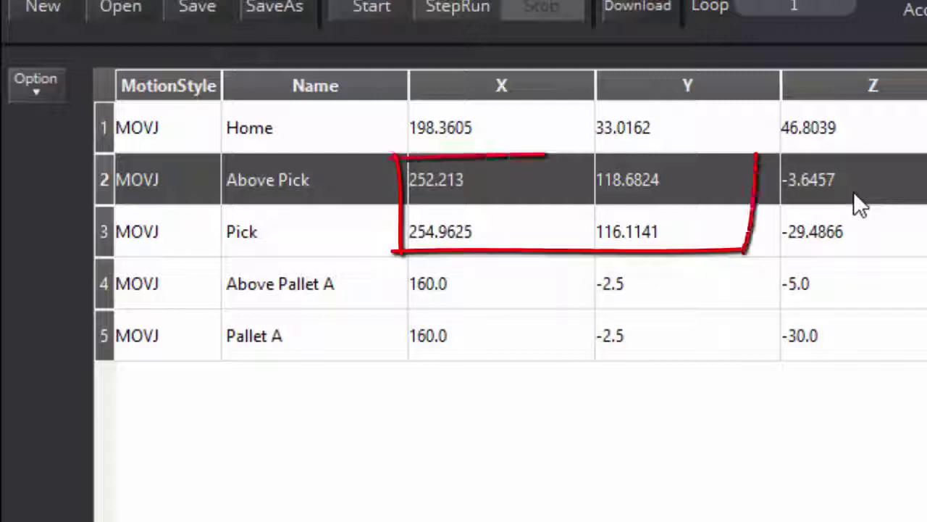
pyautogui.click(290, 232)
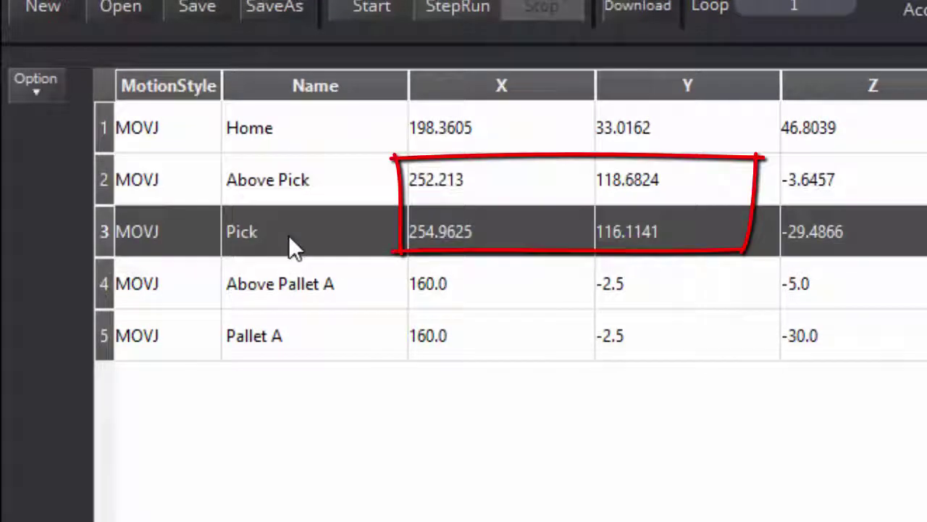
pyautogui.click(296, 192)
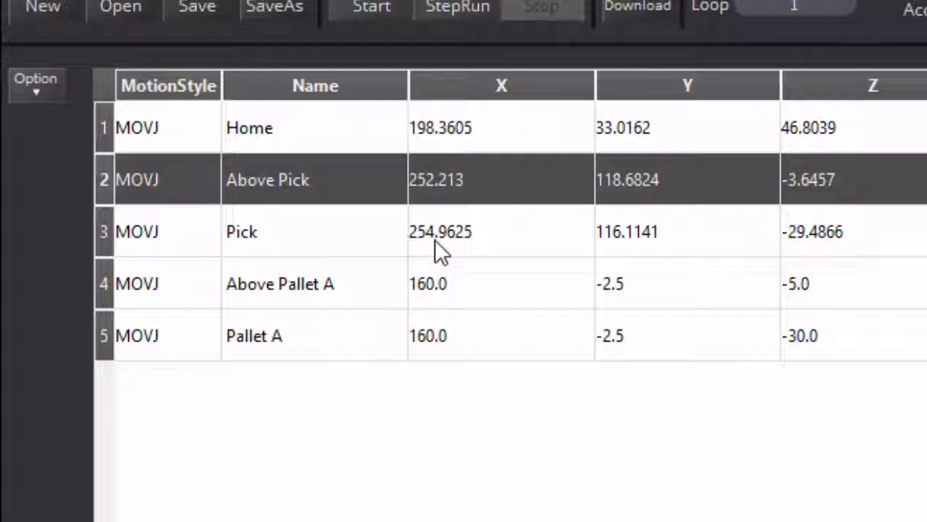
# Set X to 250 and Y to 120 for both the Above Pick and Pick points.
pyautogui.doubleClick(434, 173)
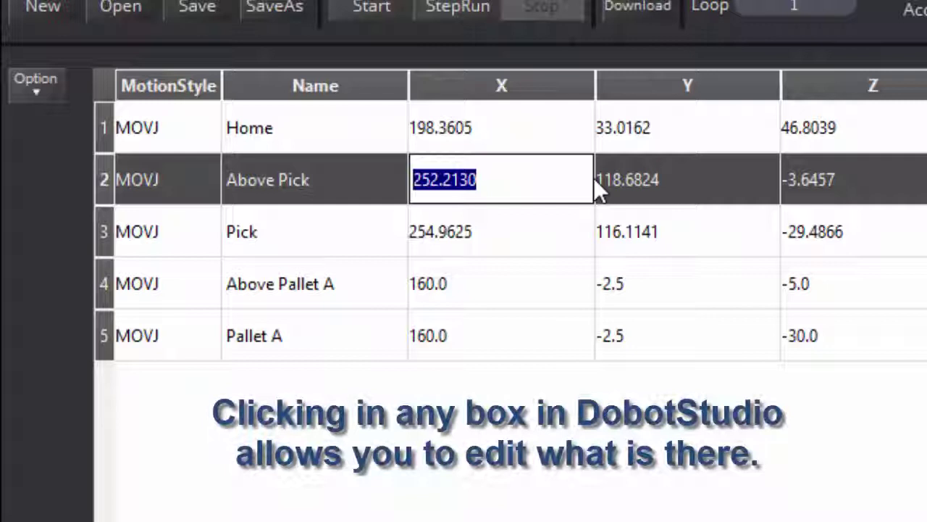
pyautogui.write('250')
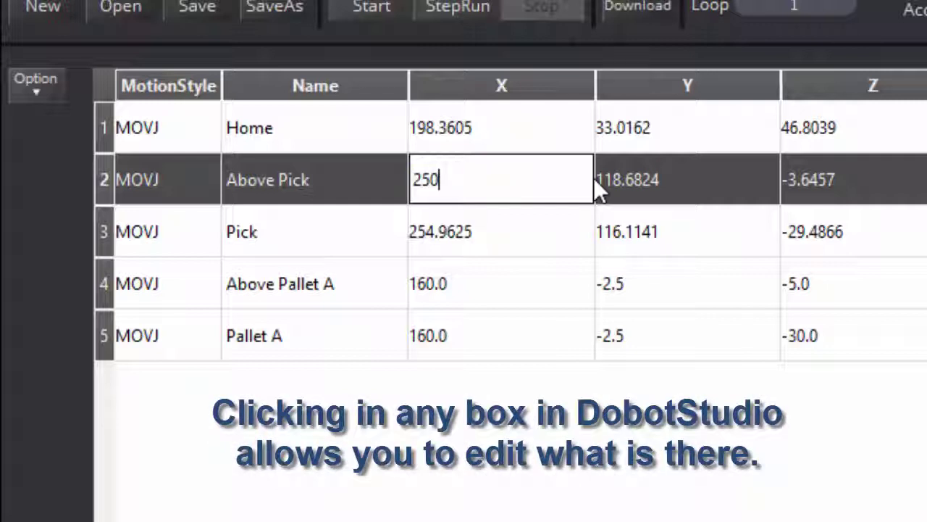
pyautogui.click(486, 225)
pyautogui.doubleClick(487, 228)
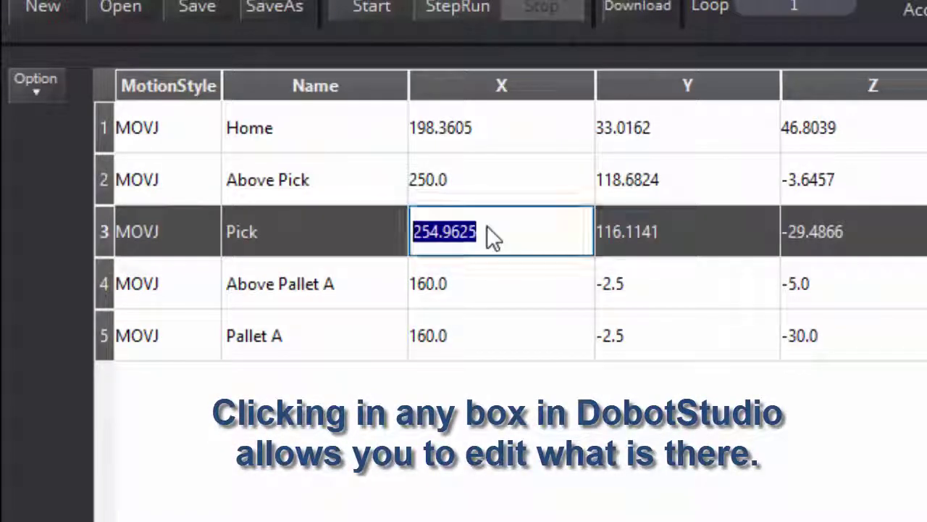
pyautogui.write('250')
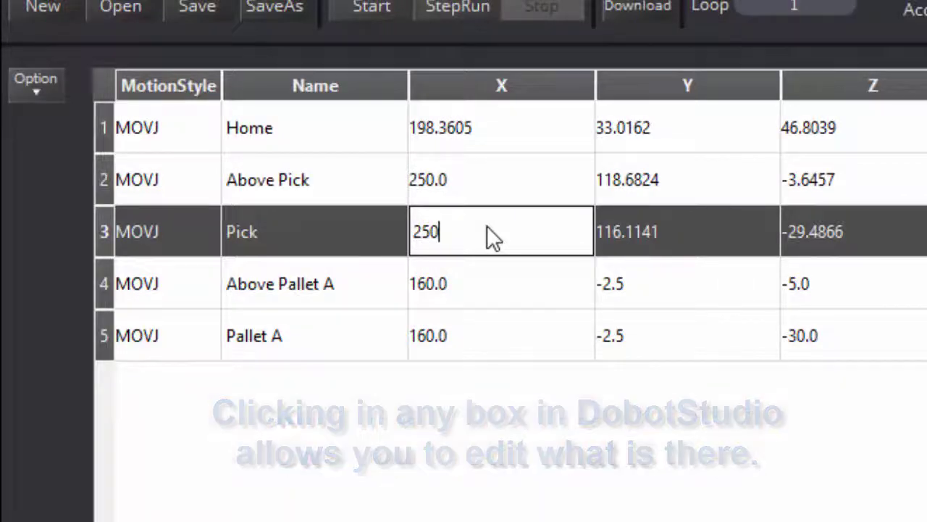
pyautogui.click(635, 179)
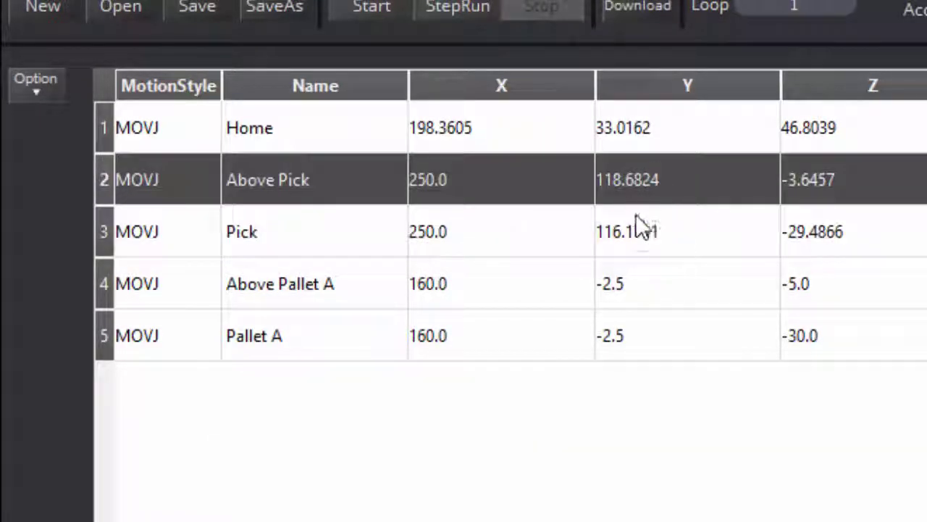
pyautogui.doubleClick(636, 182)
pyautogui.write('1')
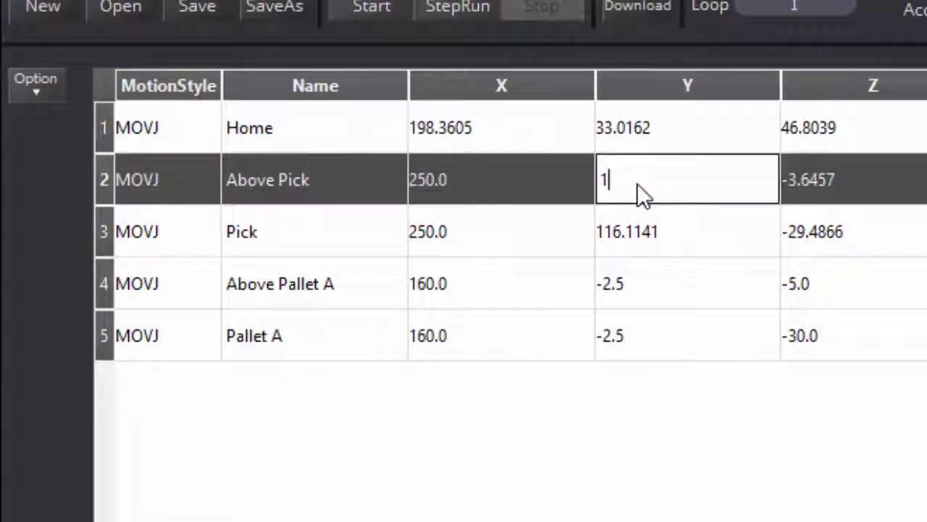
pyautogui.write('20')
pyautogui.click(627, 230)
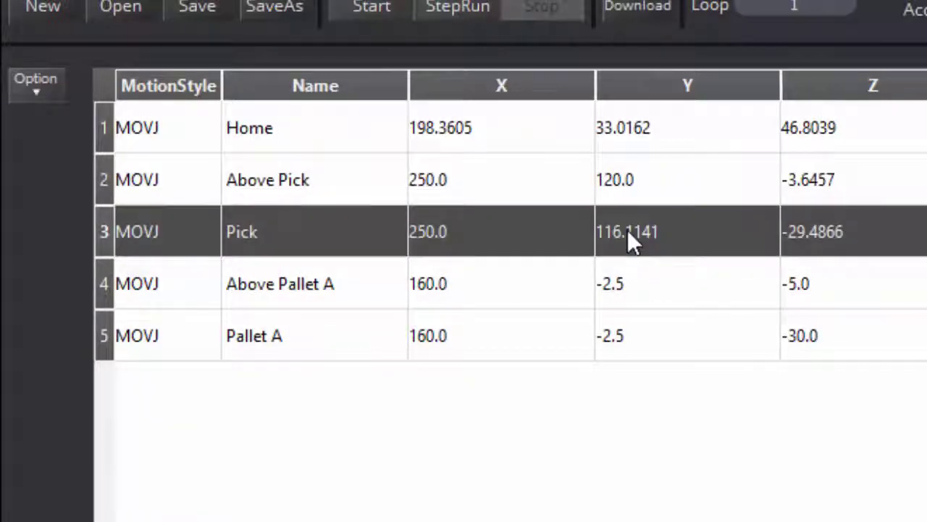
pyautogui.doubleClick(627, 230)
pyautogui.write('120')
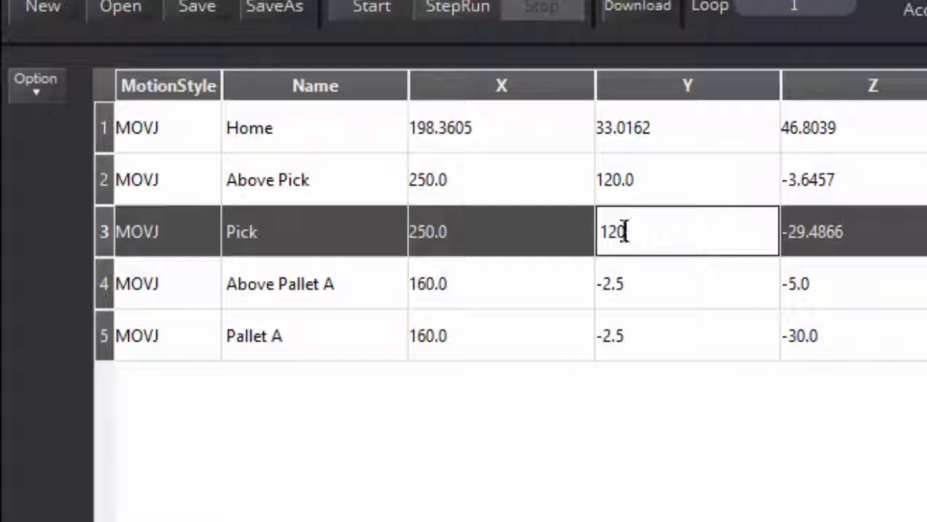
pyautogui.click(469, 176)
# Retype X 250 and Y 120 for Above Pick after it was accidentally overwritten.
pyautogui.rightClick(469, 175)
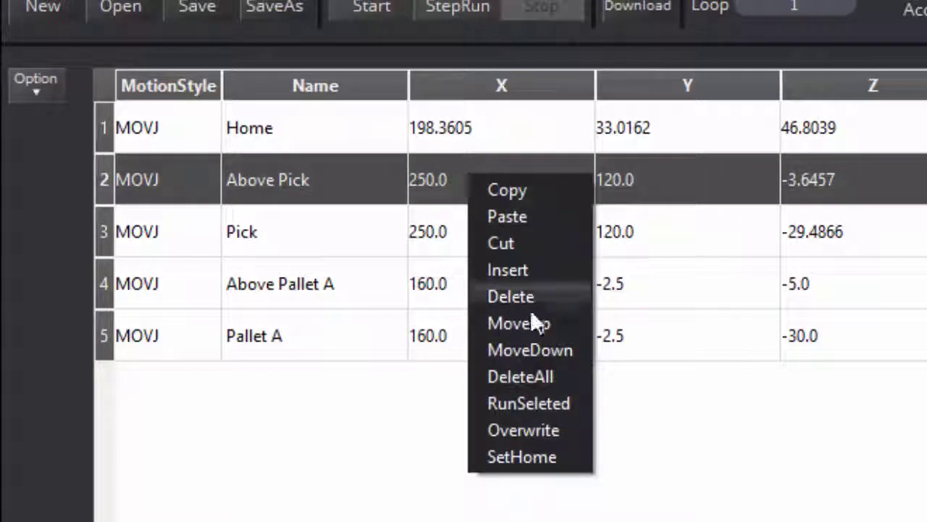
pyautogui.click(514, 431)
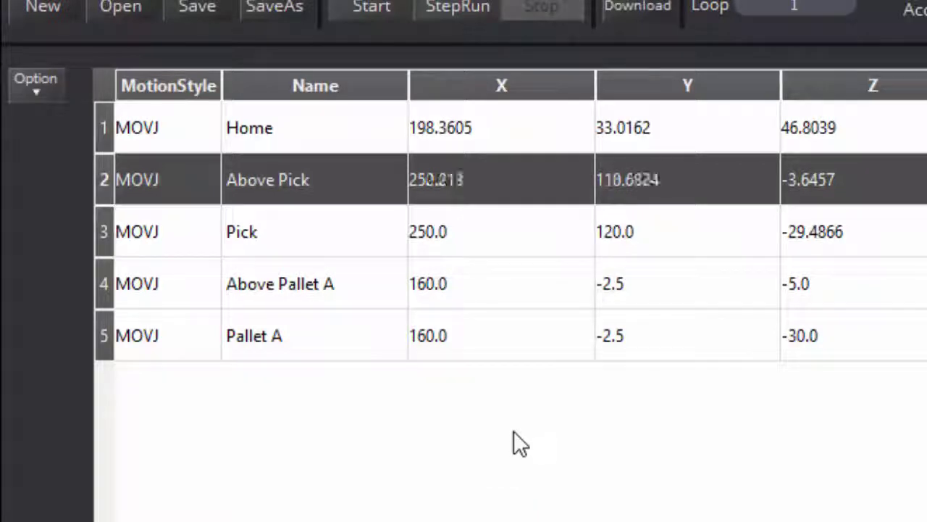
pyautogui.doubleClick(465, 182)
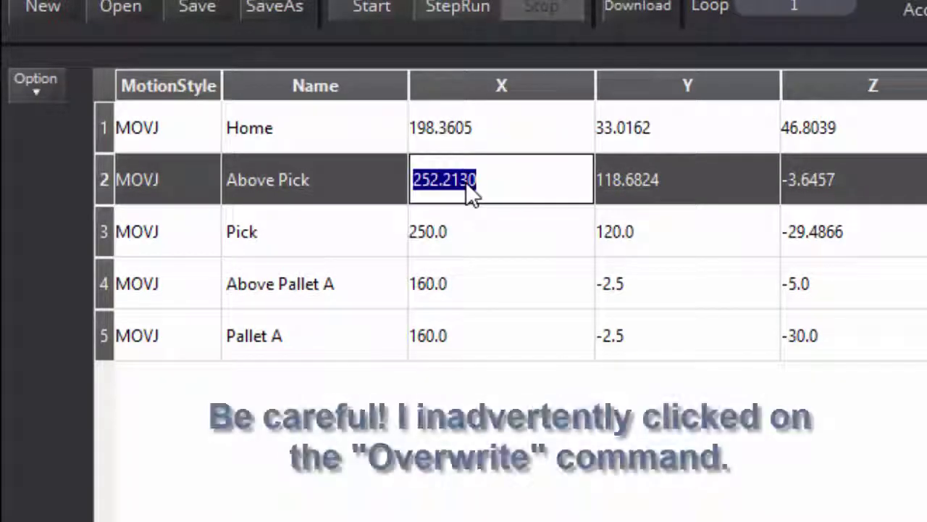
pyautogui.write('250')
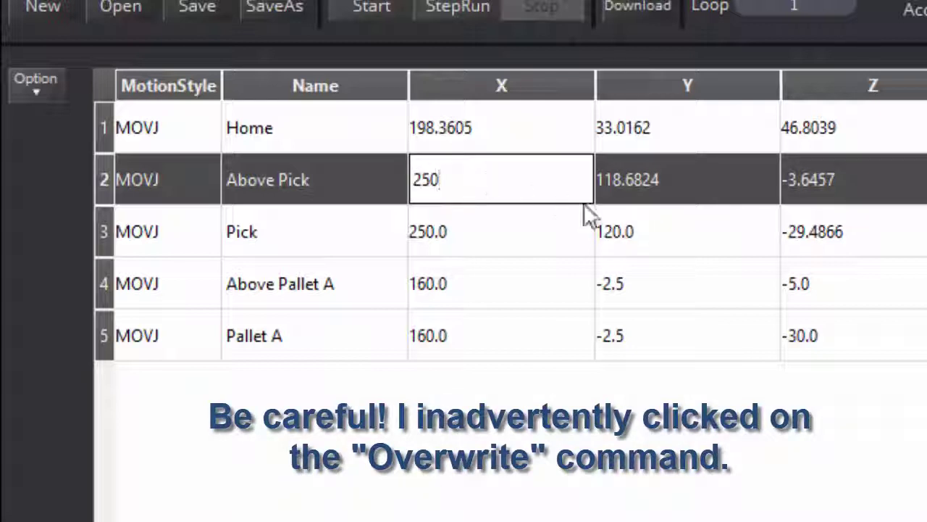
pyautogui.doubleClick(648, 182)
pyautogui.write('1')
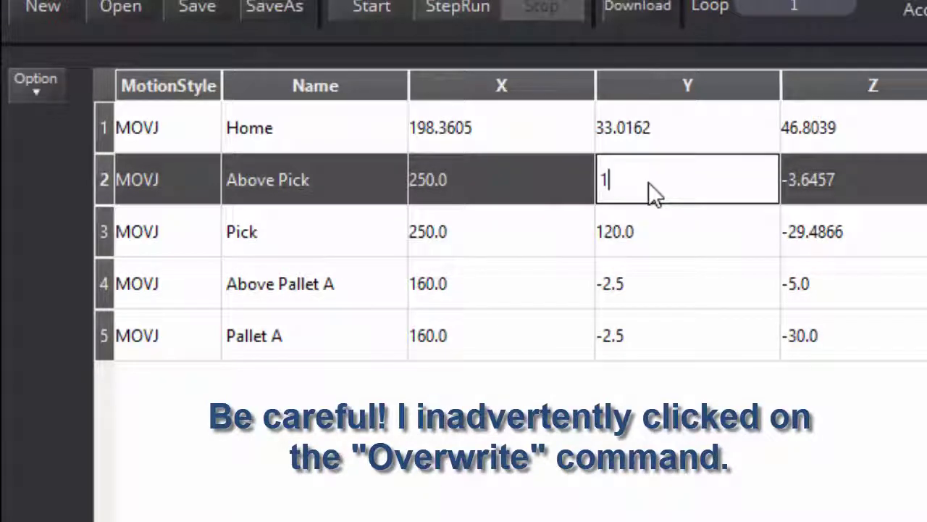
pyautogui.write('20')
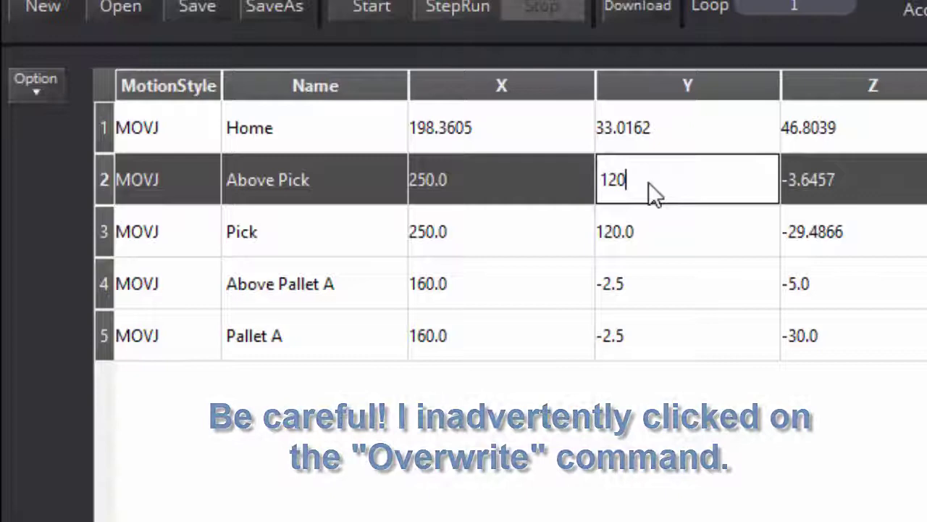
pyautogui.press('Return')
# Run the arm to the Above Pick point alone with RunSeleted.
pyautogui.rightClick(518, 197)
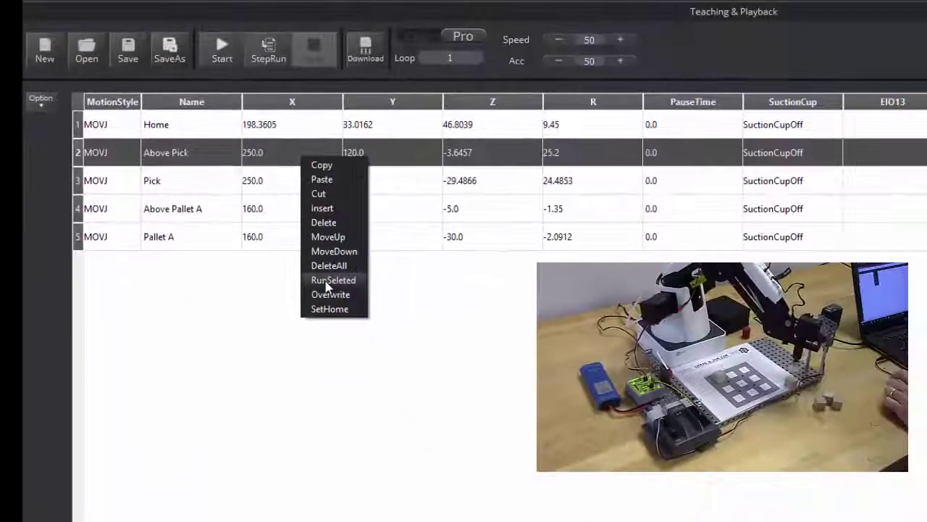
pyautogui.click(562, 430)
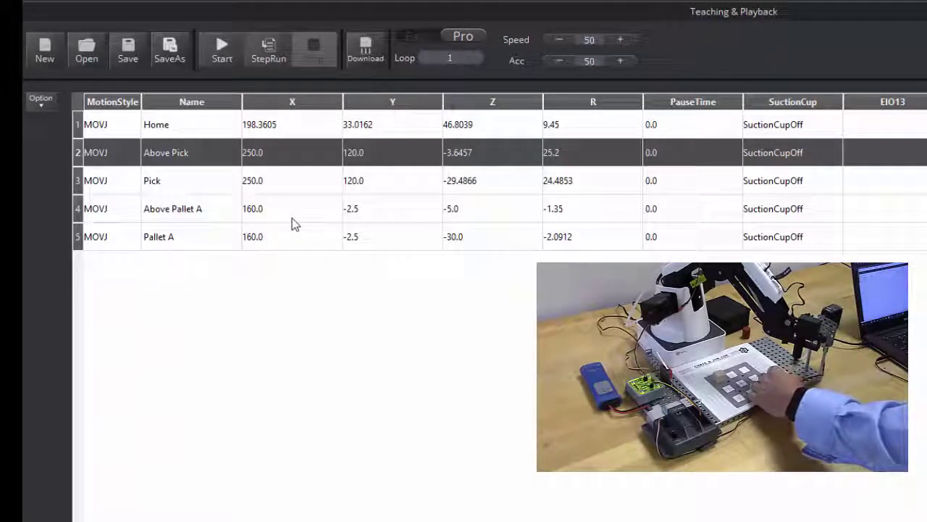
pyautogui.rightClick(269, 166)
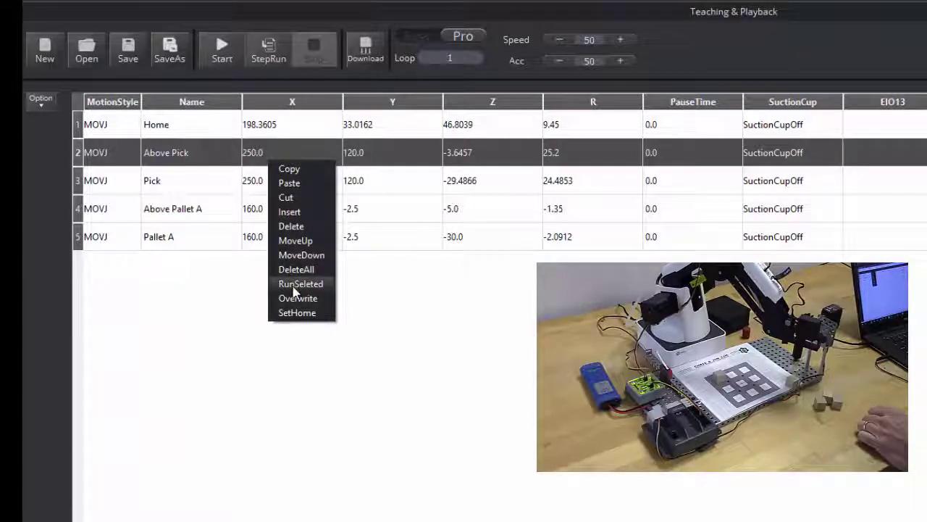
pyautogui.click(295, 287)
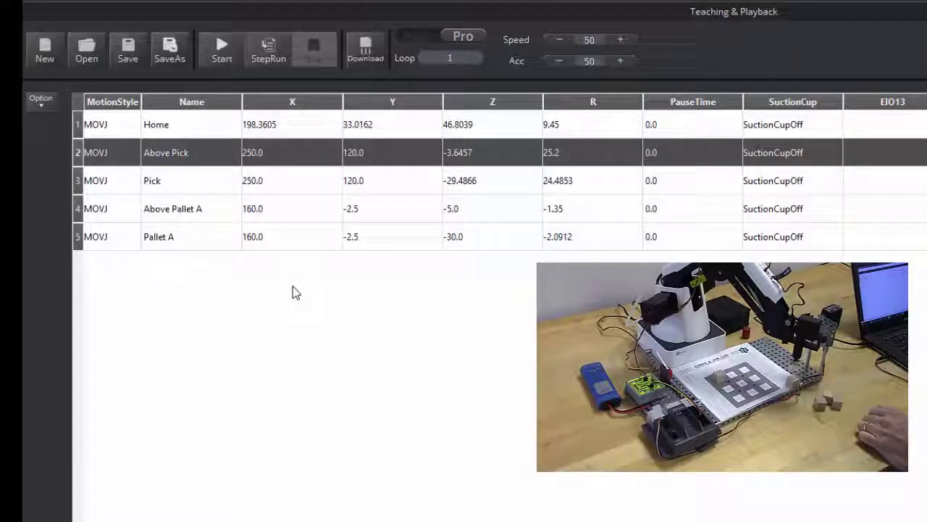
# Run the arm to the Pick point alone with RunSeleted.
pyautogui.click(267, 244)
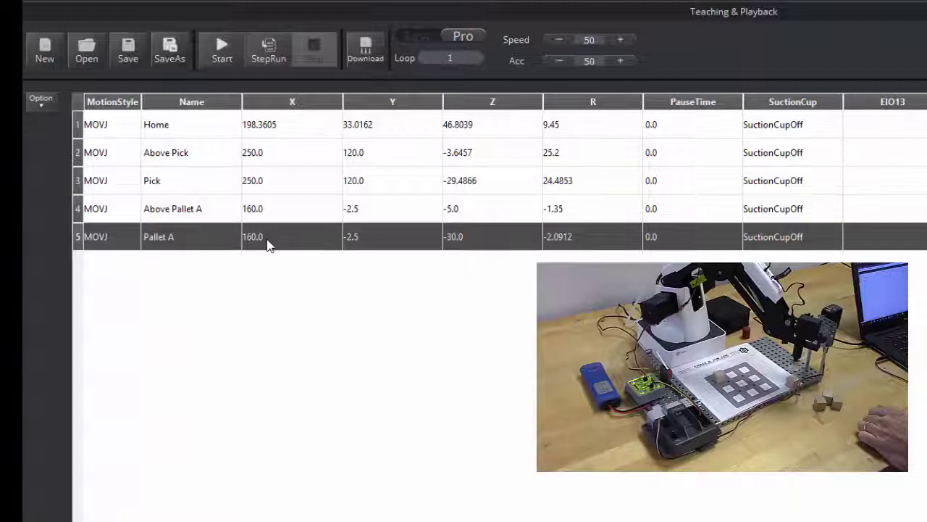
pyautogui.click(261, 190)
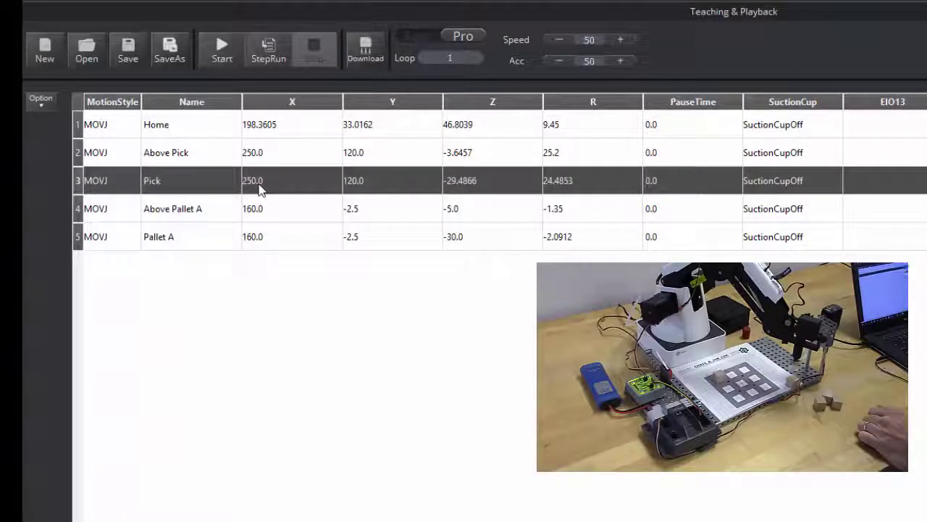
pyautogui.rightClick(261, 190)
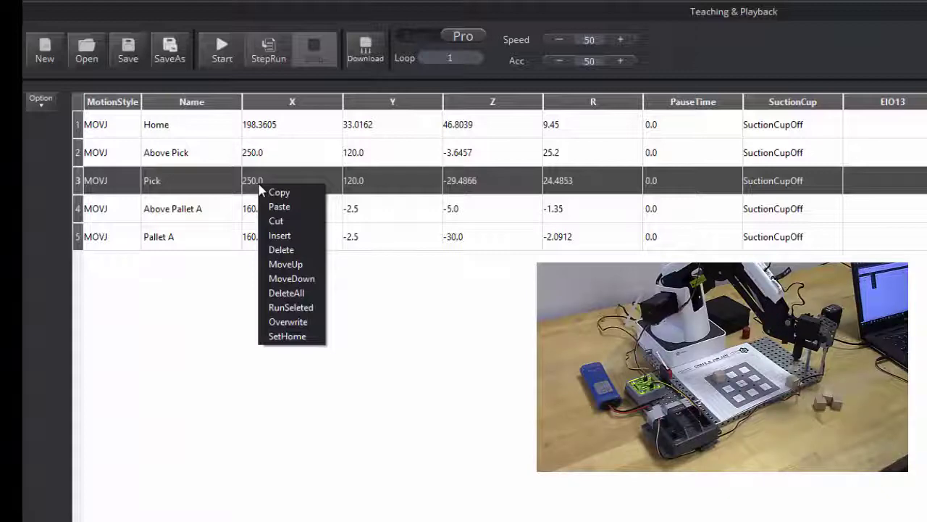
pyautogui.click(297, 309)
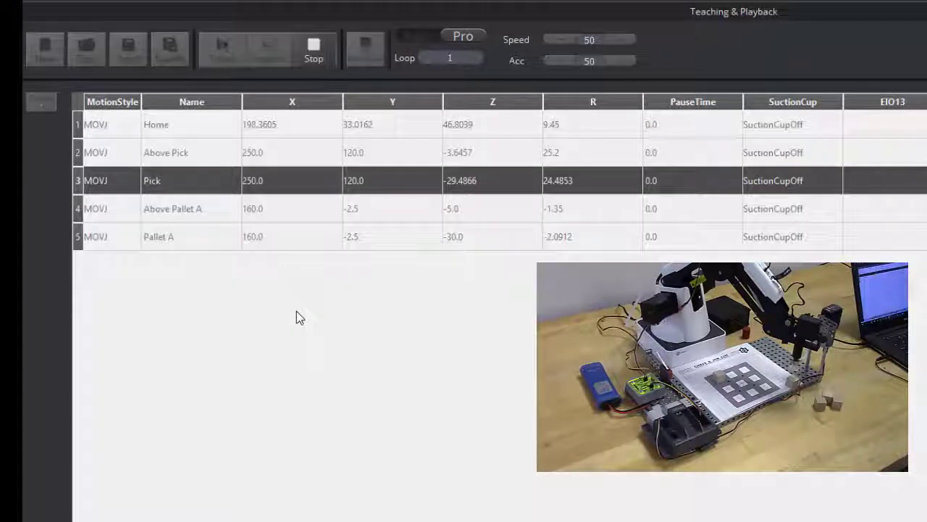